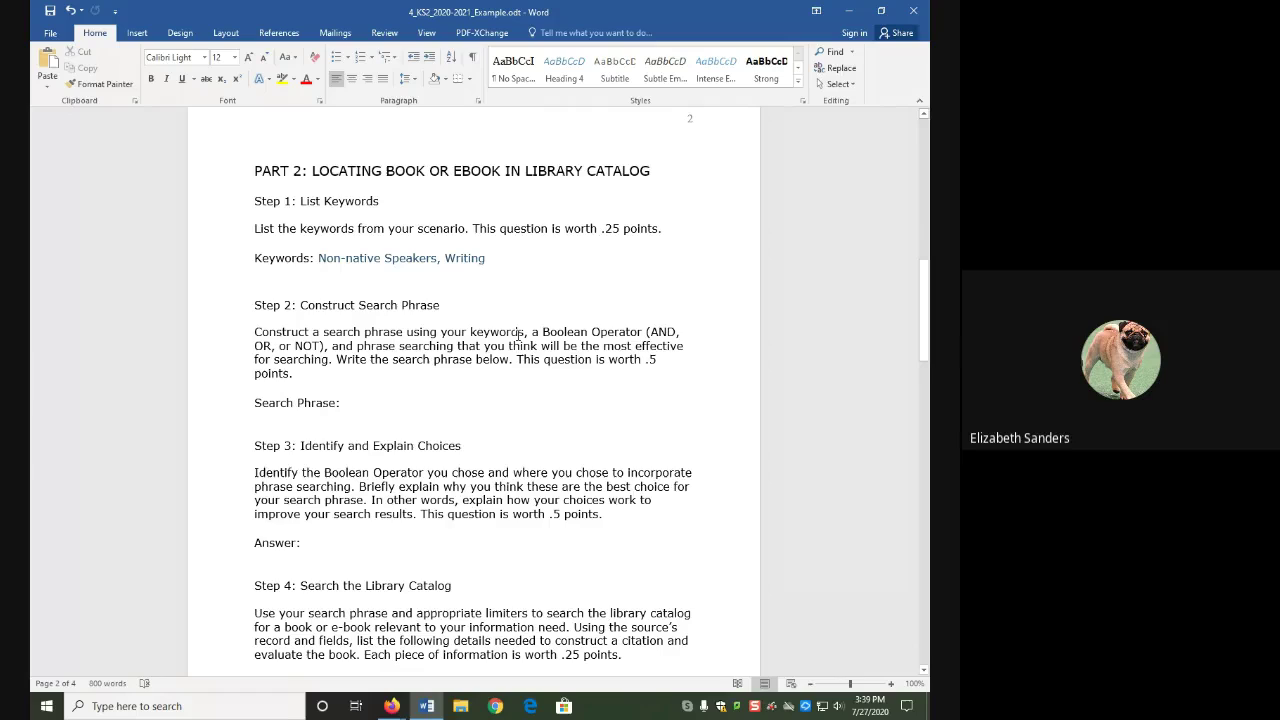
# Step: Enter "Non-native Speakers" AND writing as the Step 2 search phrase, with the first keyword in quotation marks
pyautogui.moveTo(357, 346); pyautogui.dragTo(455, 346)
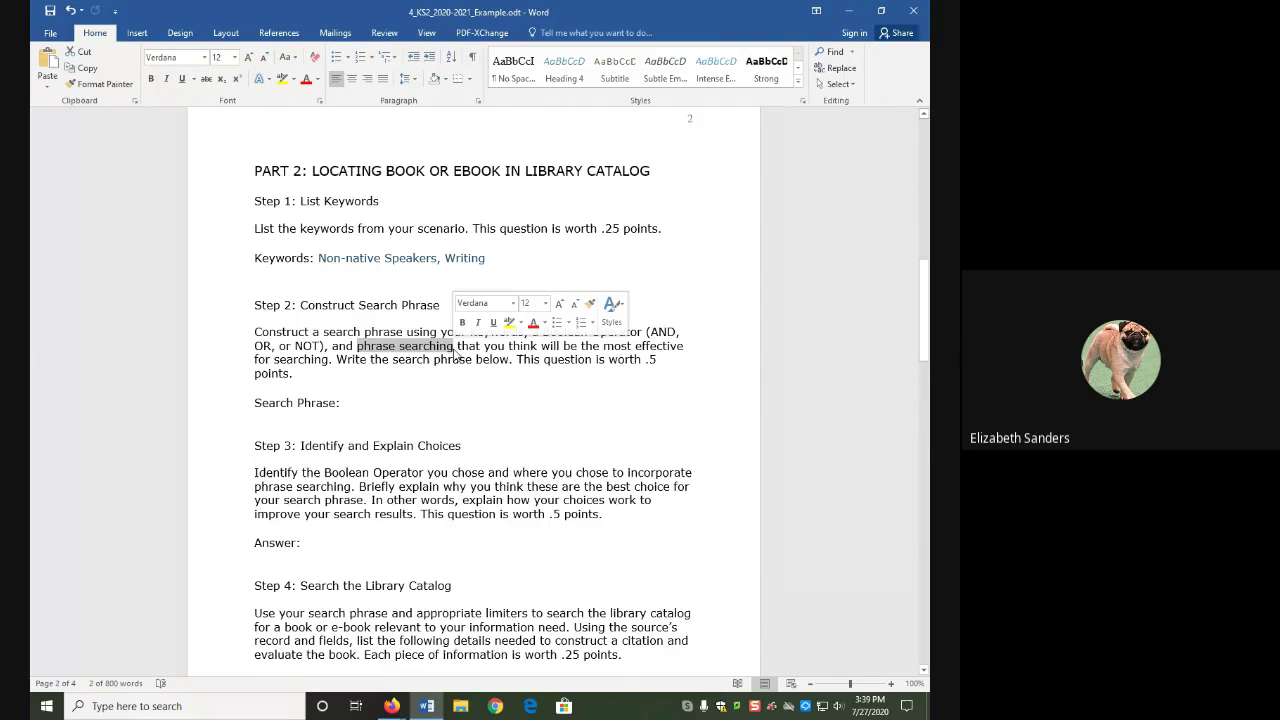
pyautogui.click(348, 403)
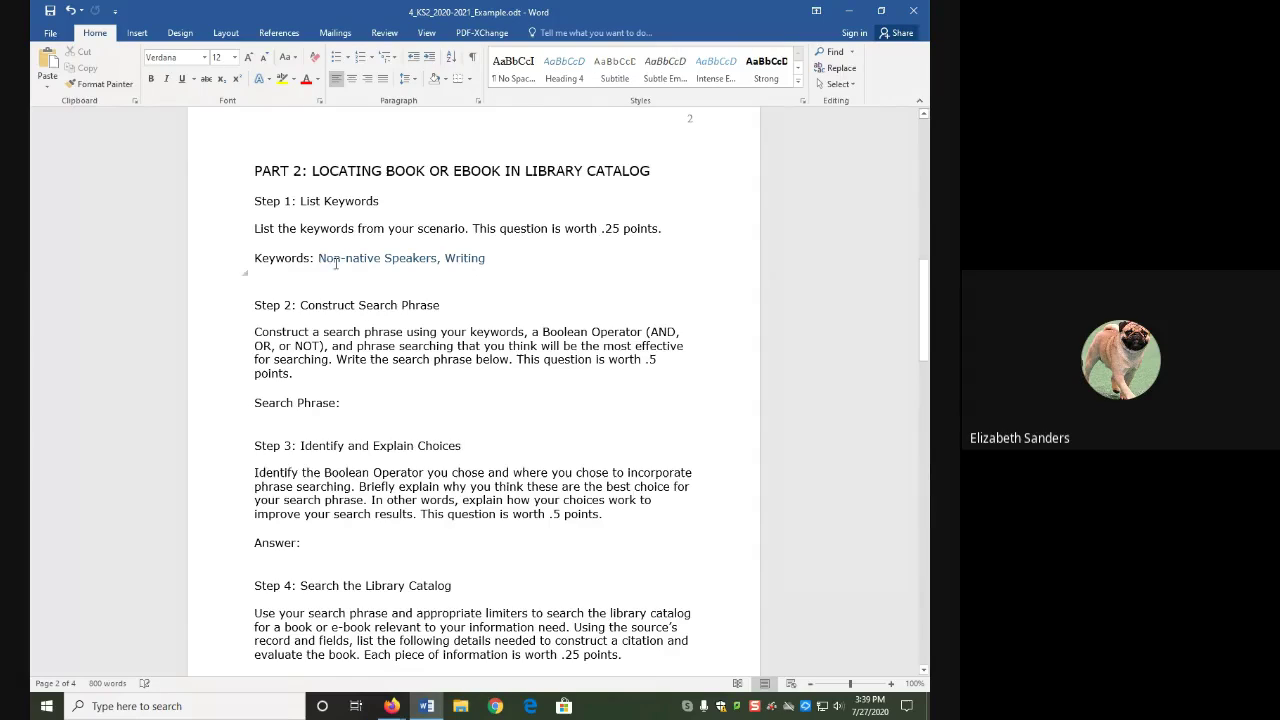
pyautogui.moveTo(319, 258); pyautogui.dragTo(416, 258)
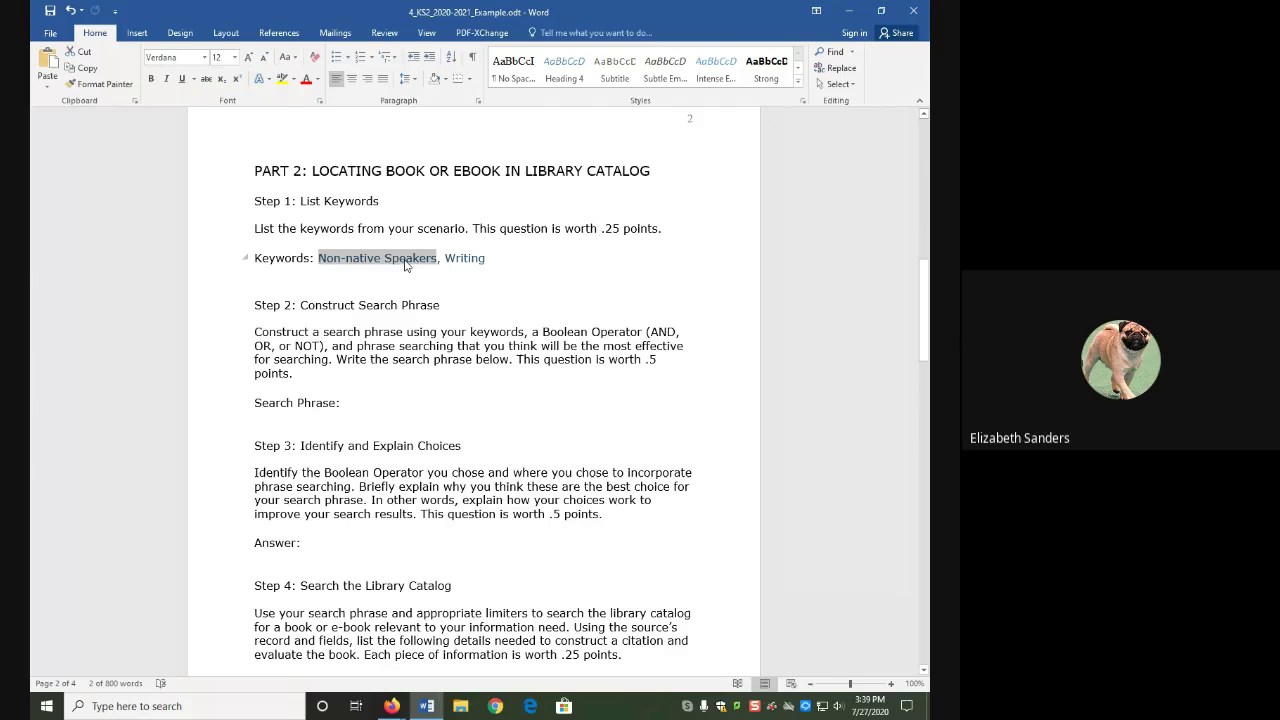
pyautogui.click(355, 402)
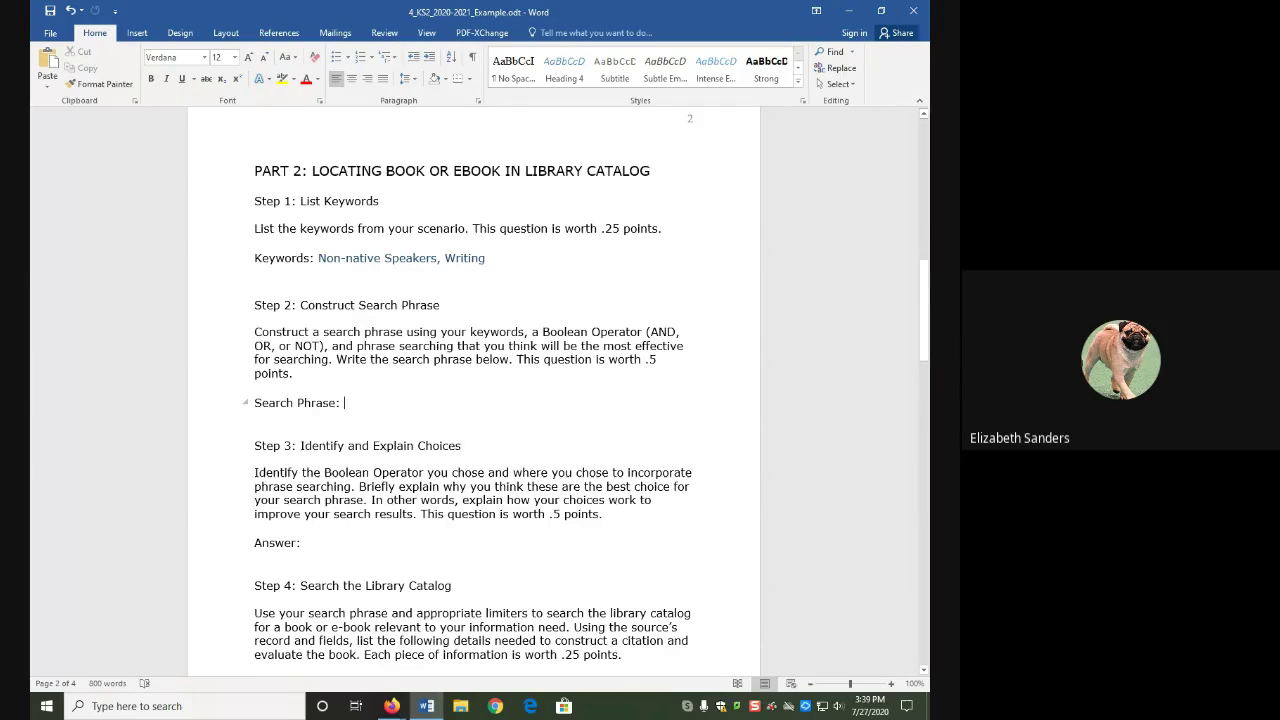
pyautogui.write('"Non-native sp')
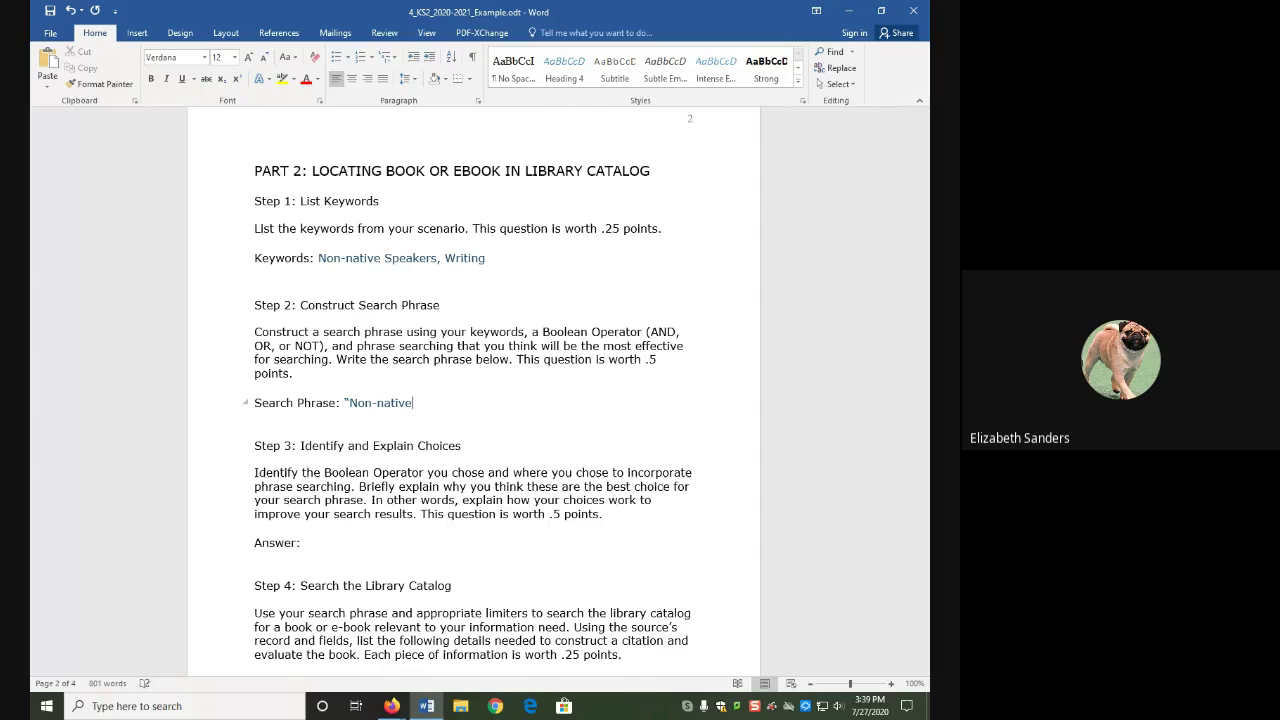
pyautogui.press('BackSpace')
pyautogui.press('BackSpace')
pyautogui.write('Speaker')
pyautogui.write('s"')
pyautogui.write('AND writing')
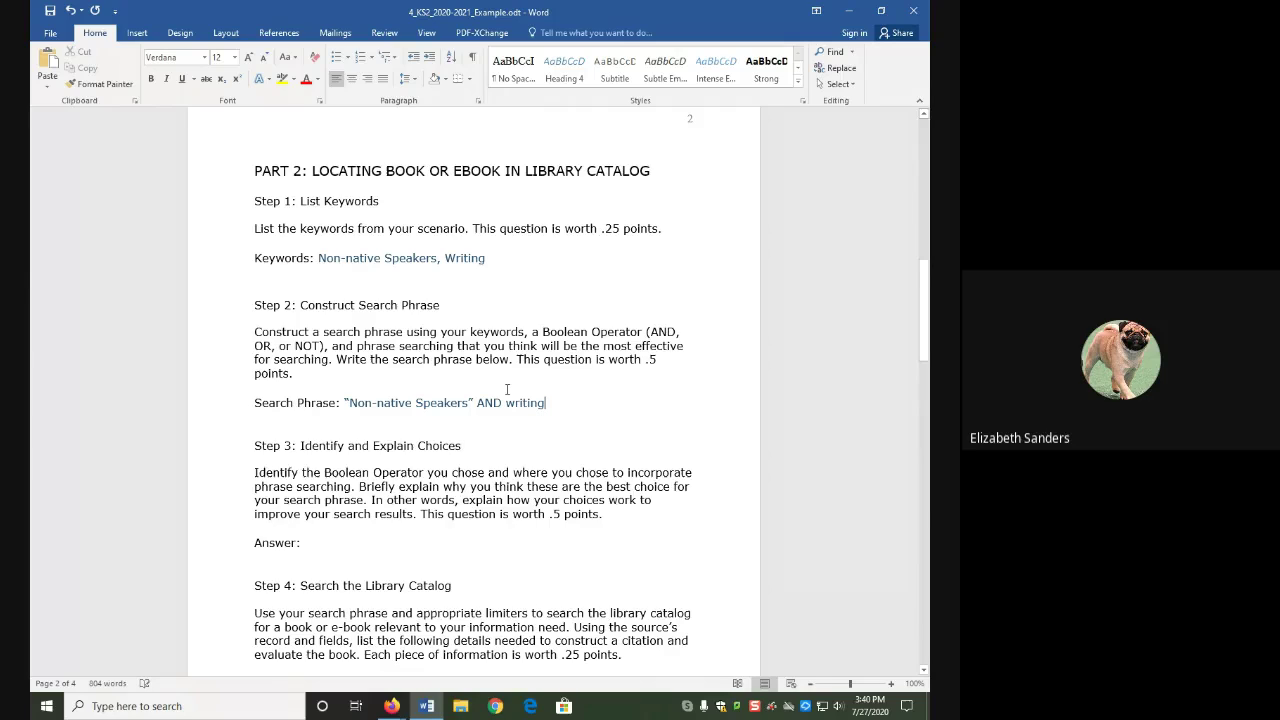
# Step: Copy the completed search phrase from Step 2 and switch to the Sims Memorial Library page in Firefox
pyautogui.moveTo(548, 403); pyautogui.dragTo(346, 410)
pyautogui.hotkey('ctrl', 'c')
pyautogui.scroll(-6, 392, 443)
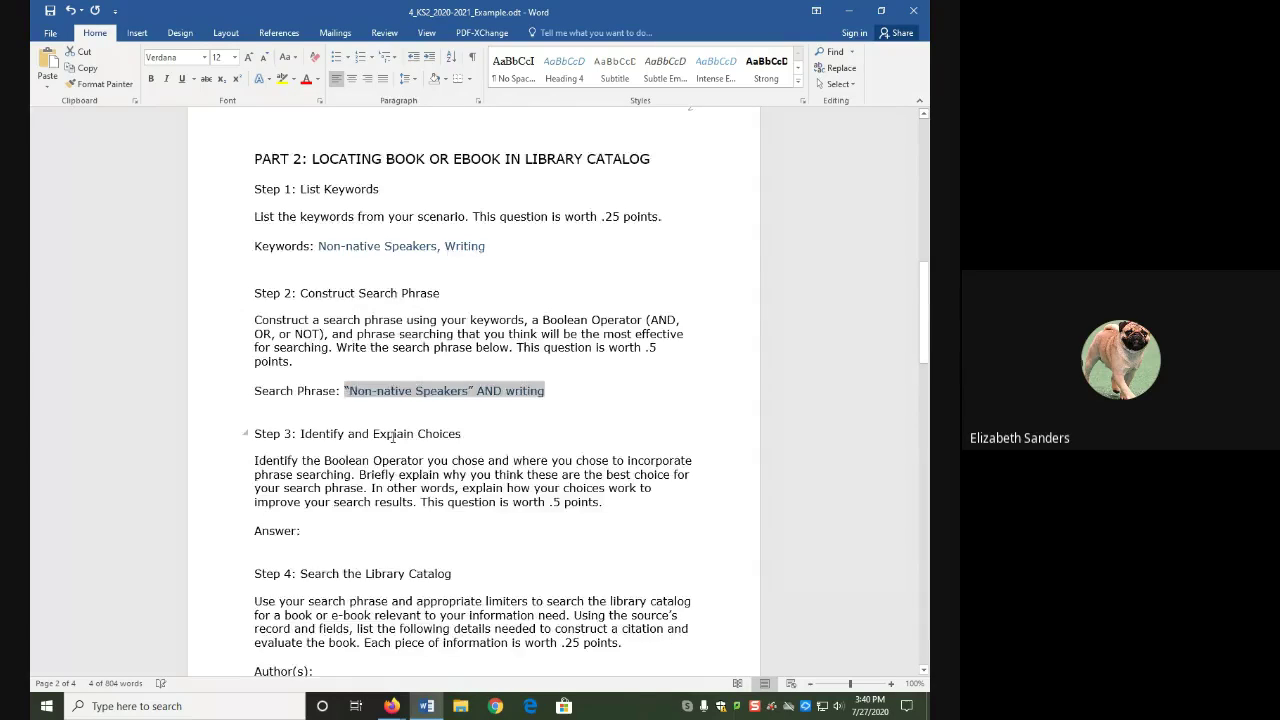
pyautogui.scroll(-1, 392, 443)
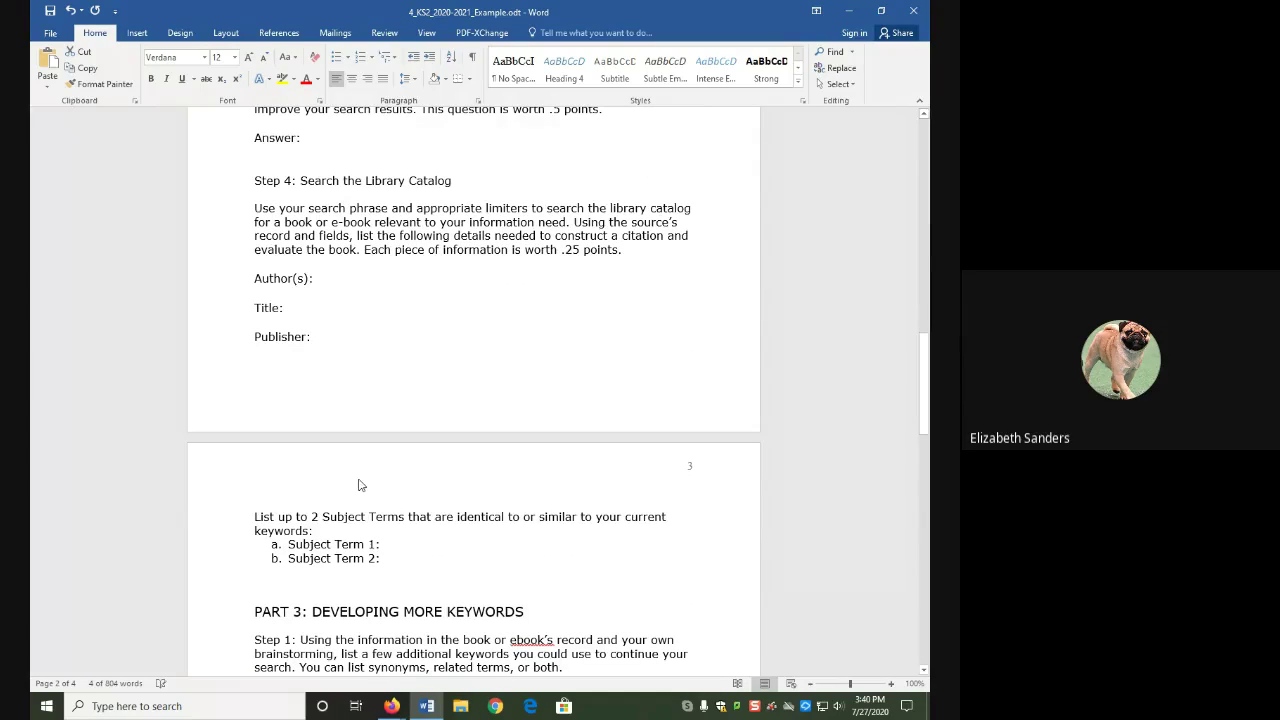
pyautogui.moveTo(391, 706)
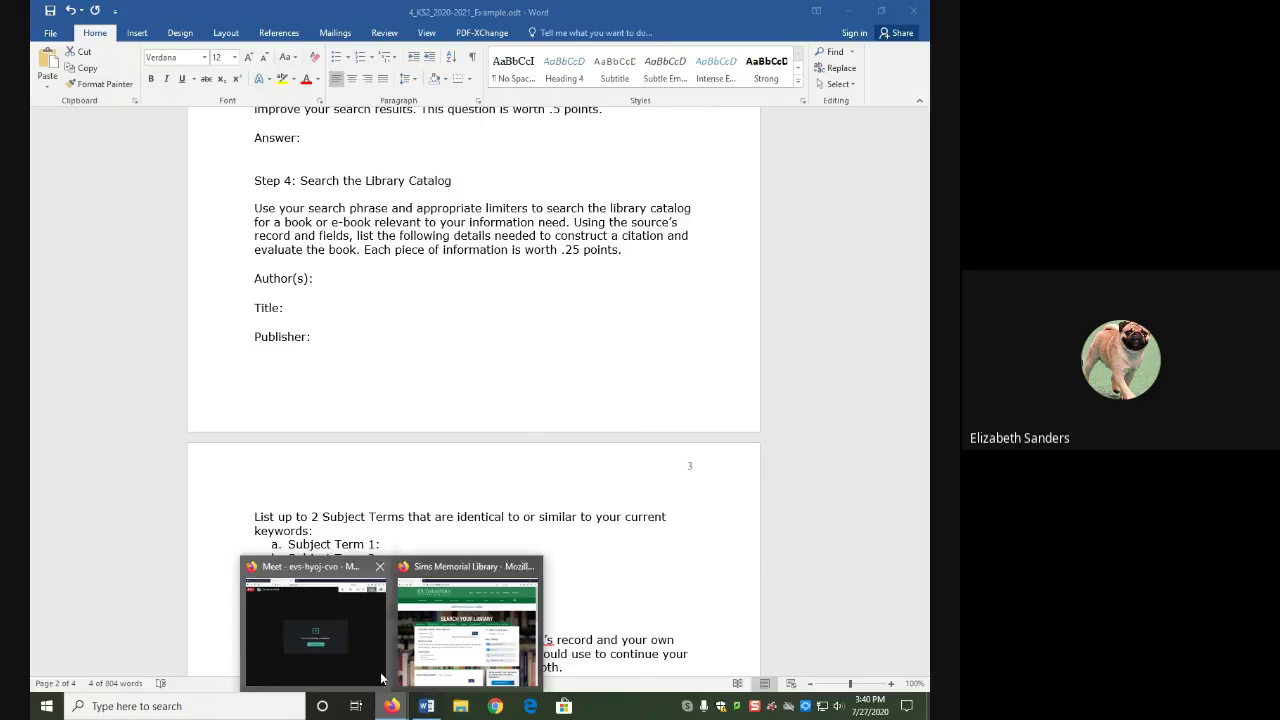
pyautogui.click(427, 660)
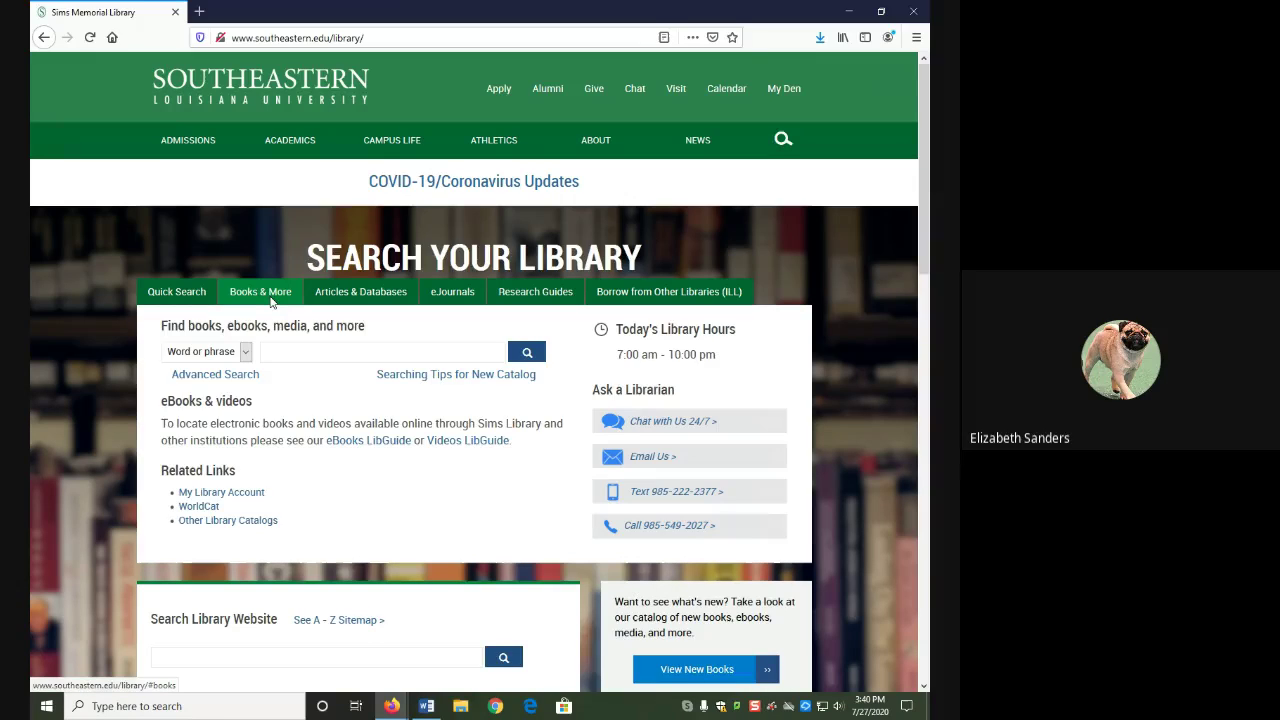
# Step: Search the library's books and media catalog for the copied phrase "Non-native Speakers" AND writing
pyautogui.click(293, 352)
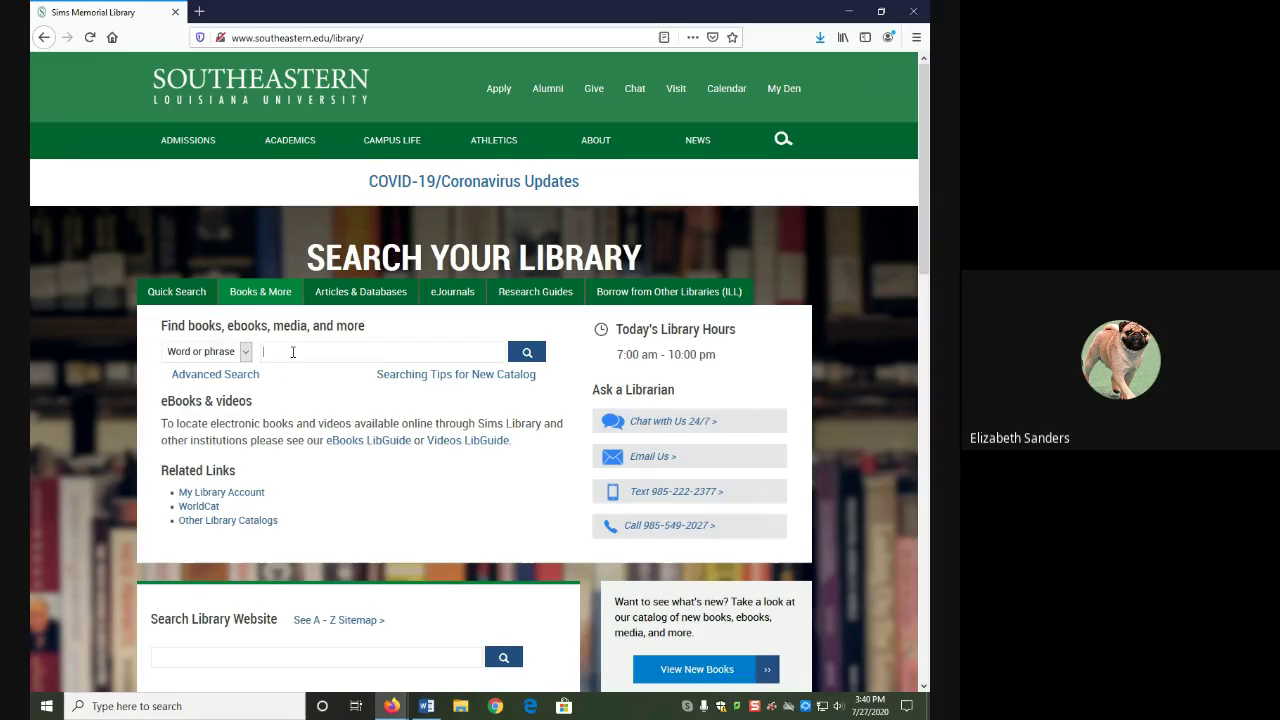
pyautogui.hotkey('ctrl', 'v')
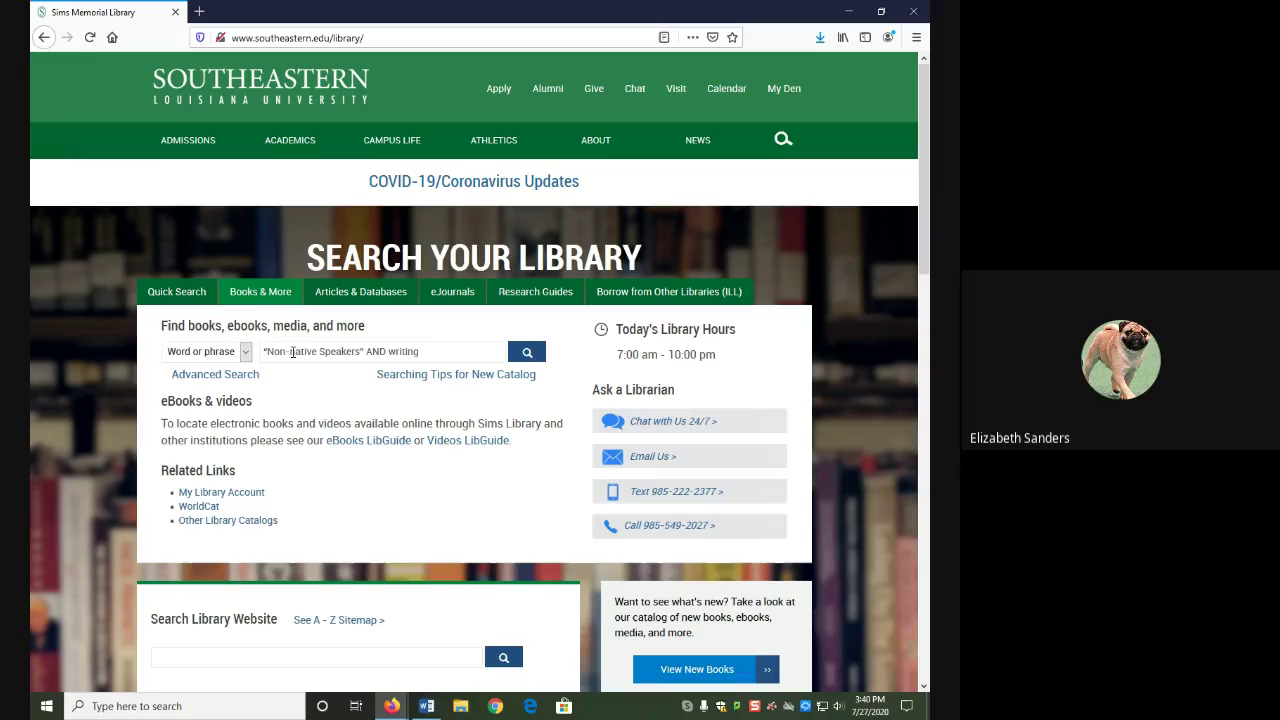
pyautogui.click(535, 354)
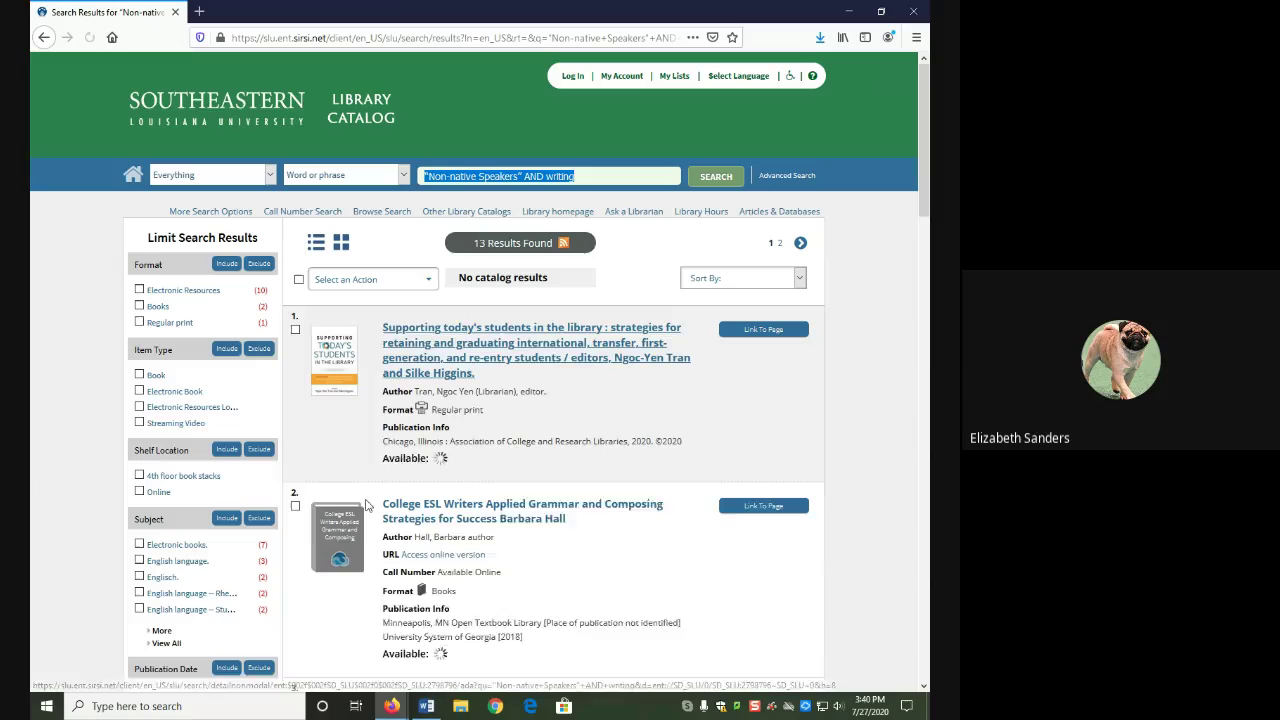
# Step: Limit the search results to the Book and Electronic Book item types
pyautogui.click(139, 374)
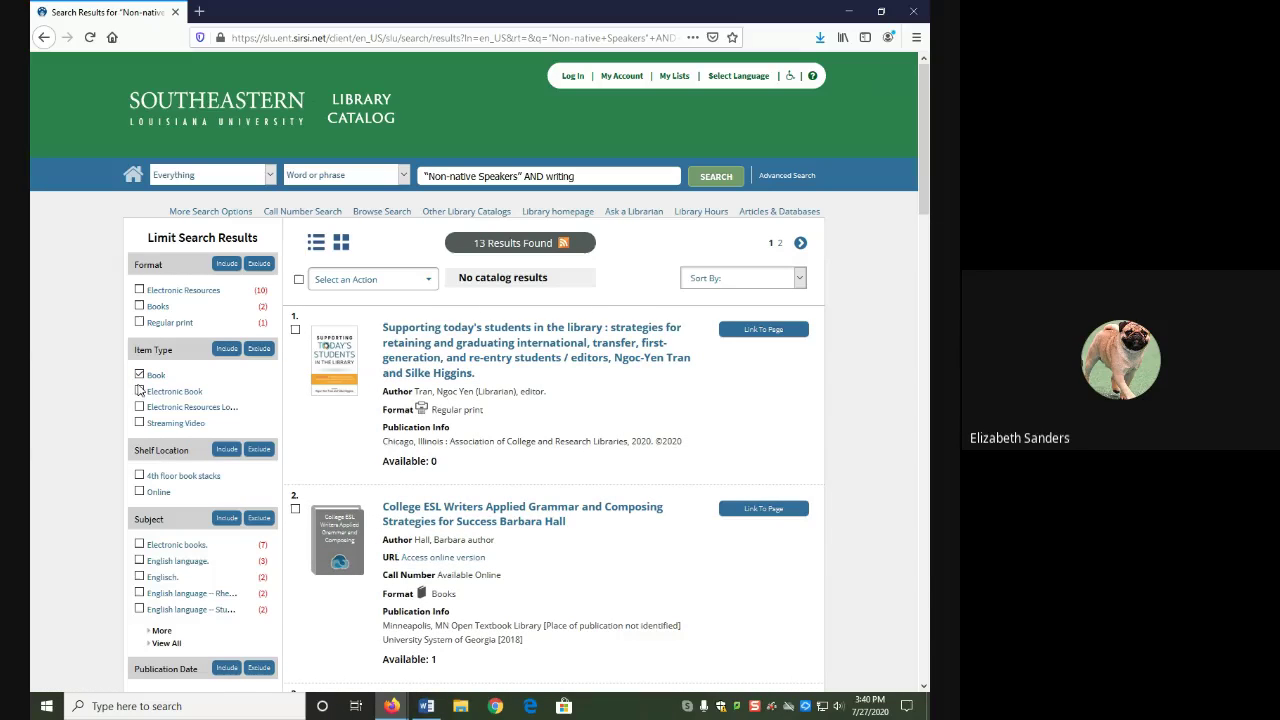
pyautogui.click(139, 390)
pyautogui.click(228, 349)
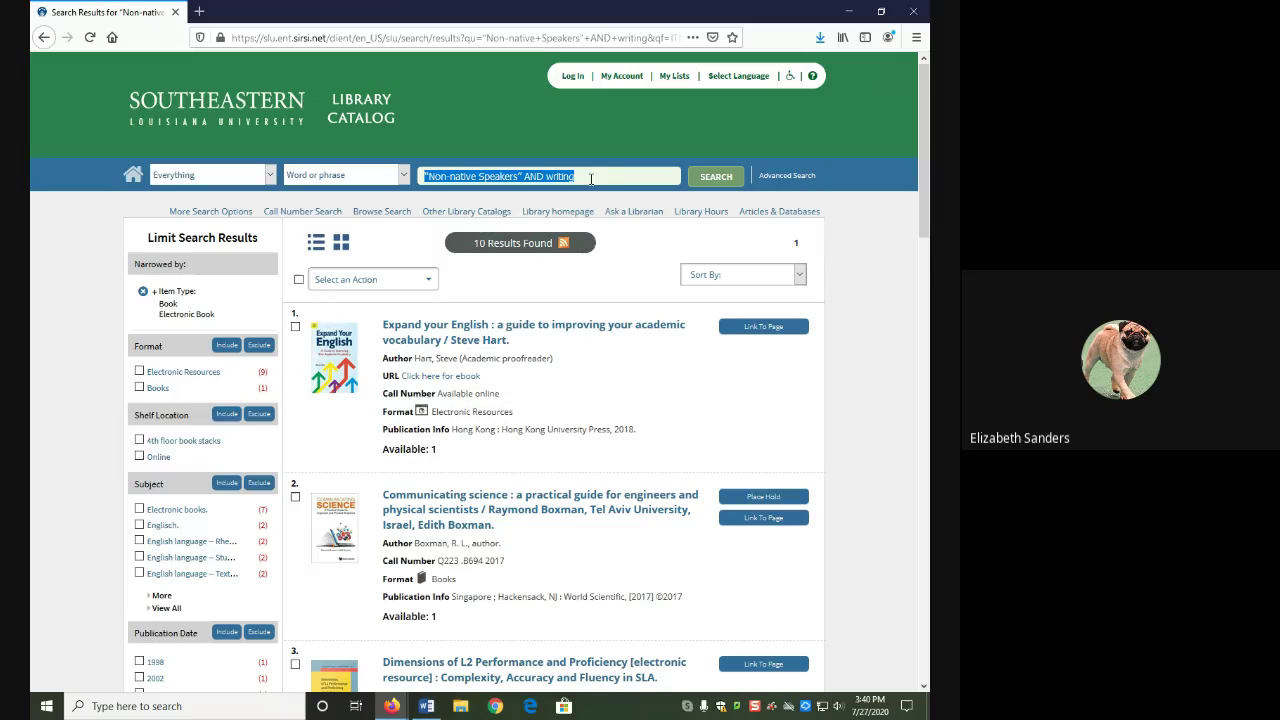
pyautogui.click(425, 176)
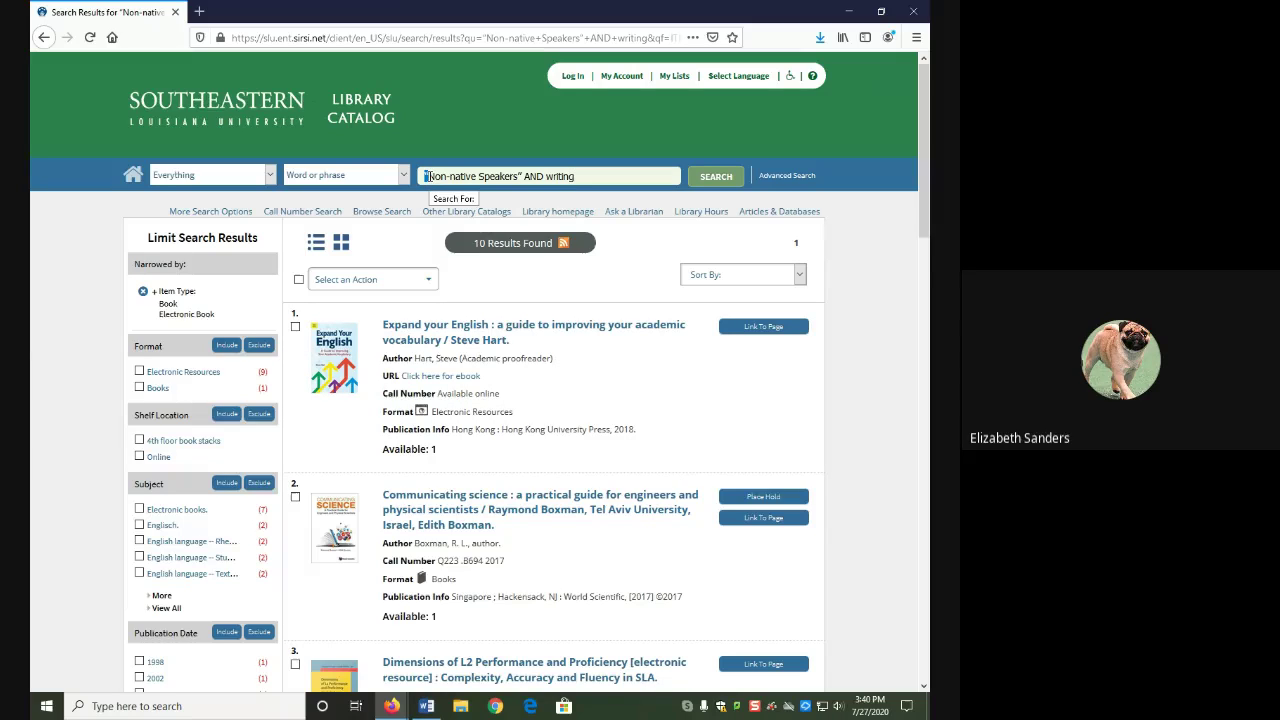
pyautogui.doubleClick(533, 176)
pyautogui.click(865, 273)
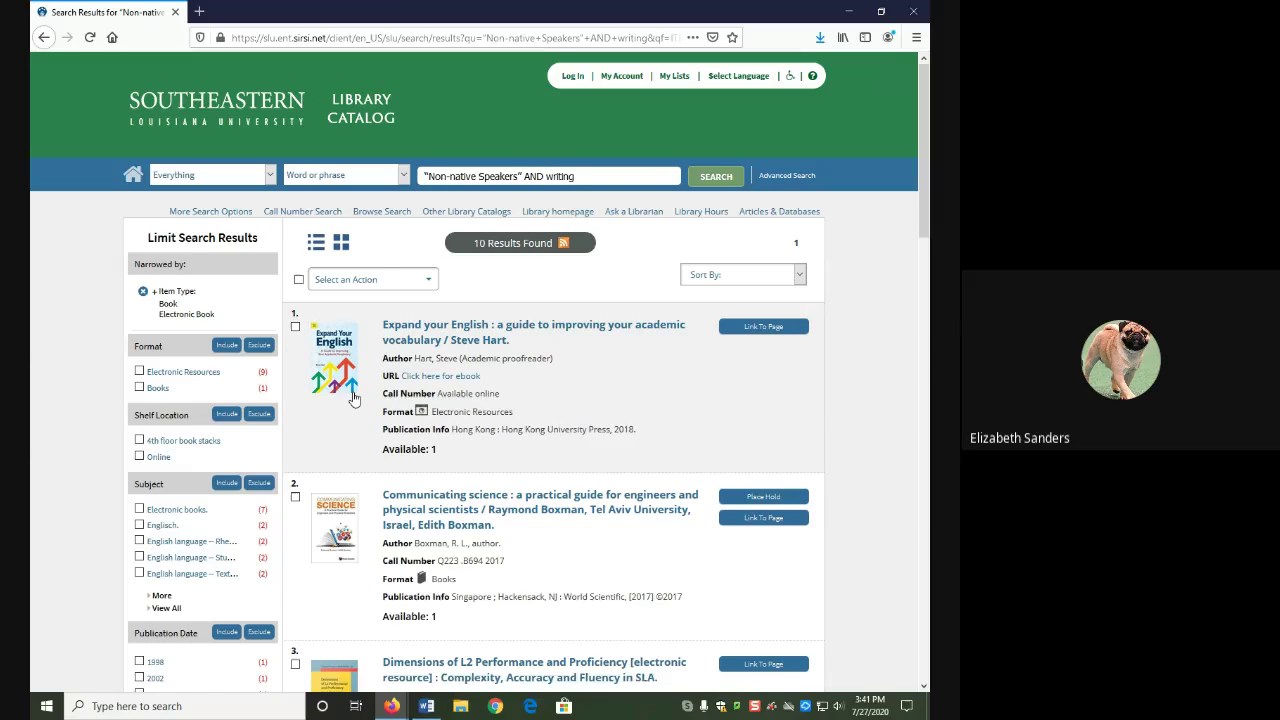
# Step: Browse the limited results and open the record for "Second language writer's text : linguistic and rhetorical features"
pyautogui.scroll(-3, 353, 398)
pyautogui.scroll(-5, 353, 398)
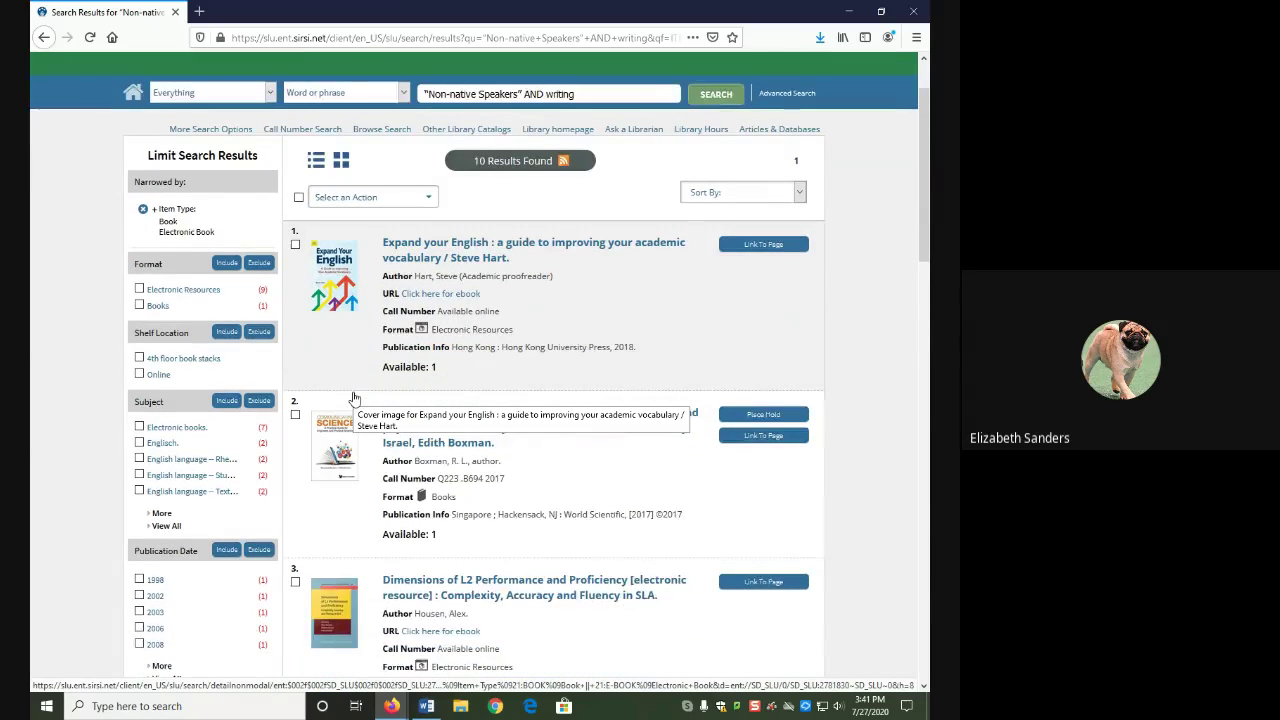
pyautogui.scroll(-5, 268, 486)
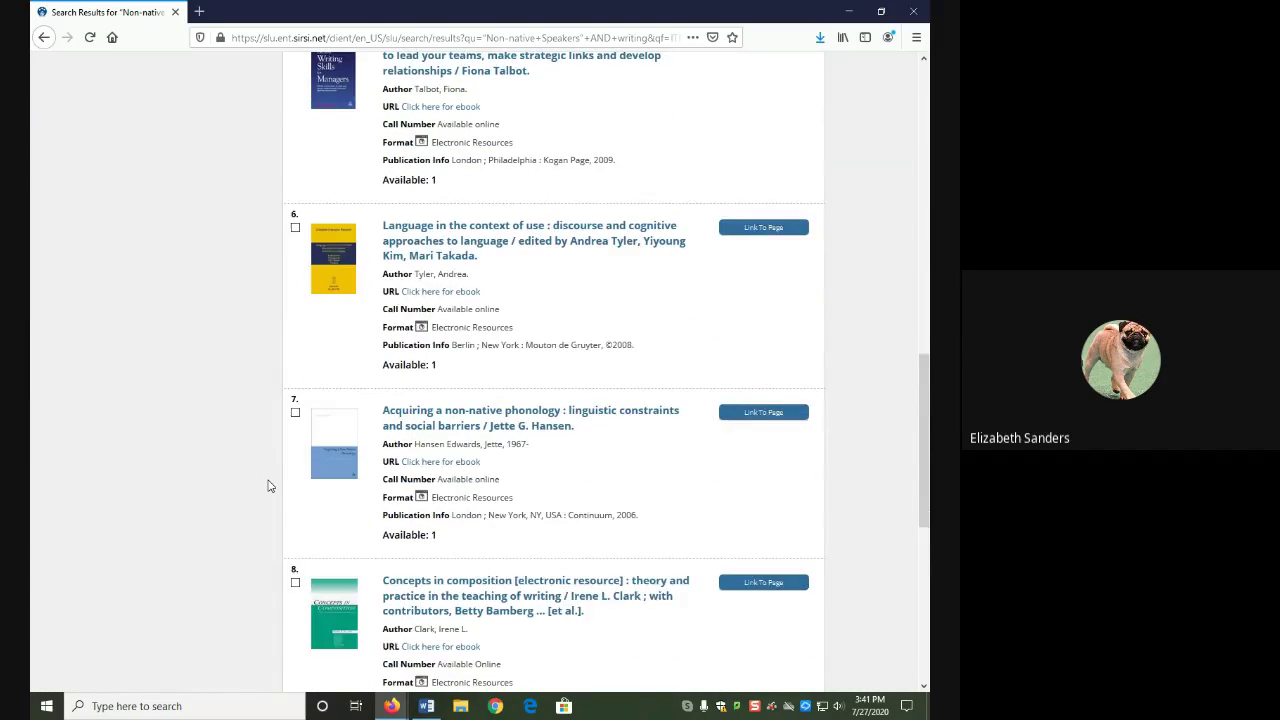
pyautogui.scroll(-3, 268, 486)
pyautogui.scroll(-2, 268, 486)
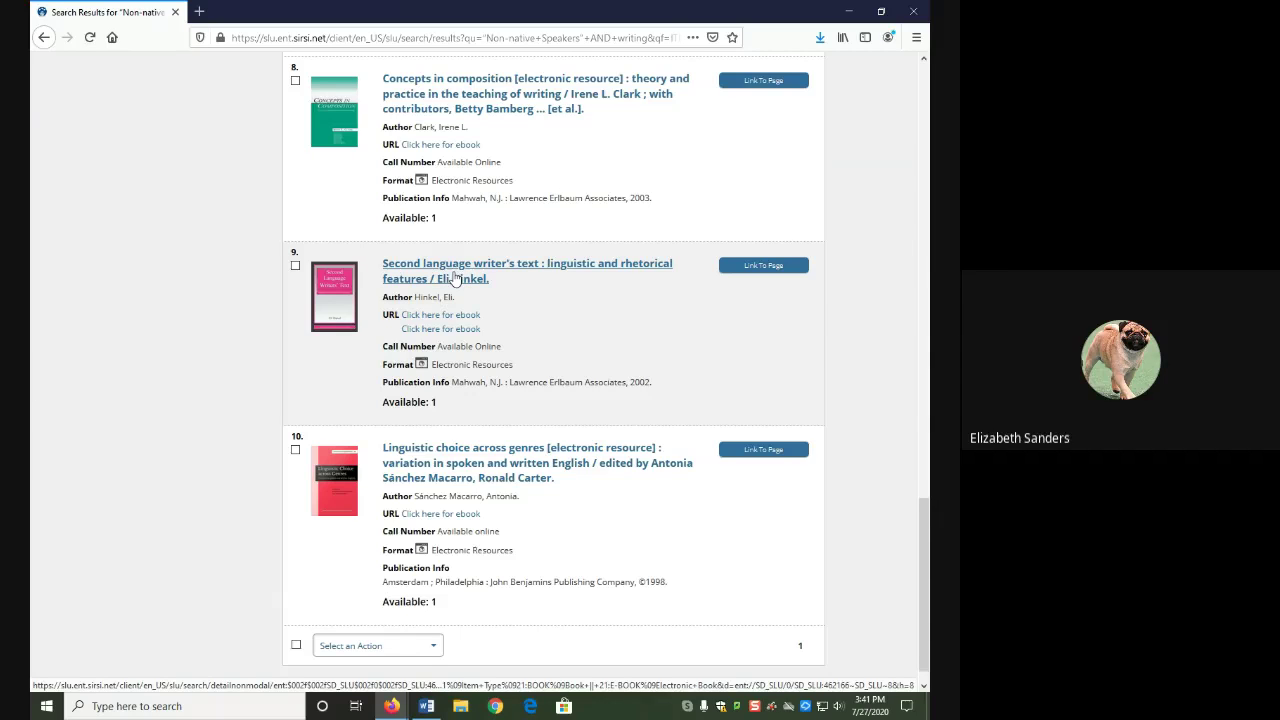
pyautogui.click(452, 273)
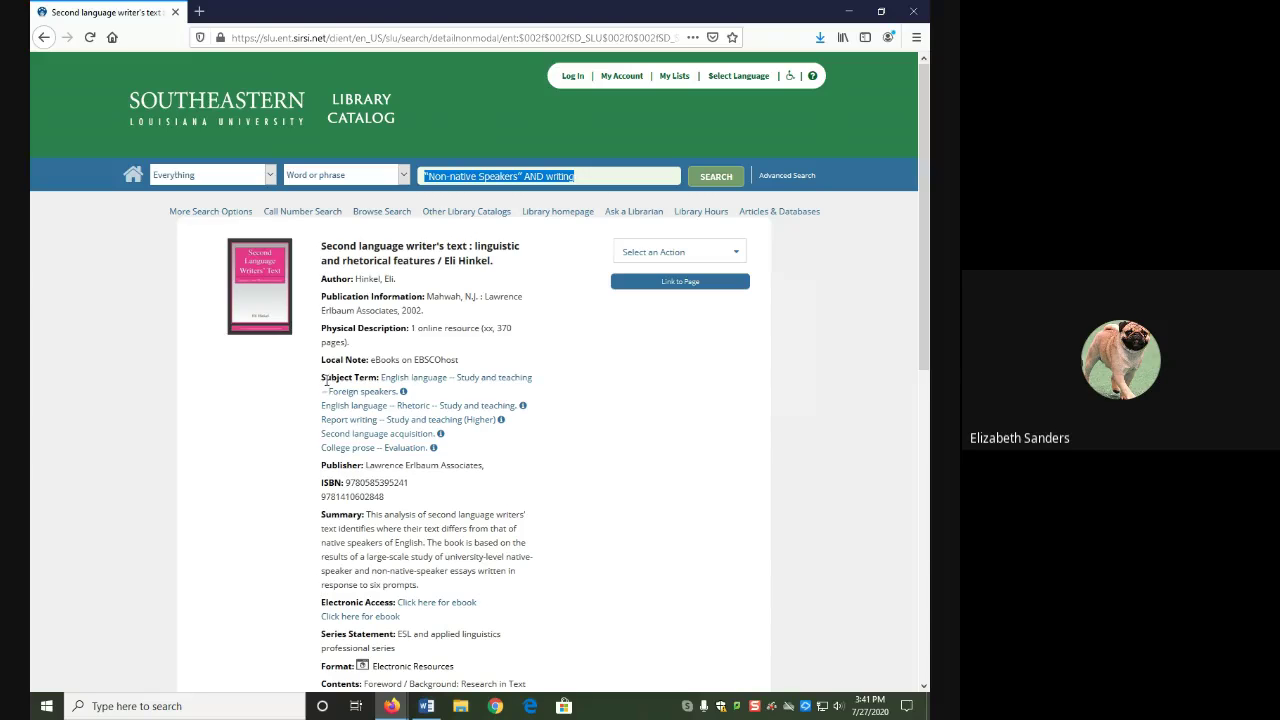
# Step: Compare the book record's subject terms with the Word worksheet's Subject Term question and highlight "Second language acquisition" in the record
pyautogui.moveTo(323, 378); pyautogui.dragTo(380, 380)
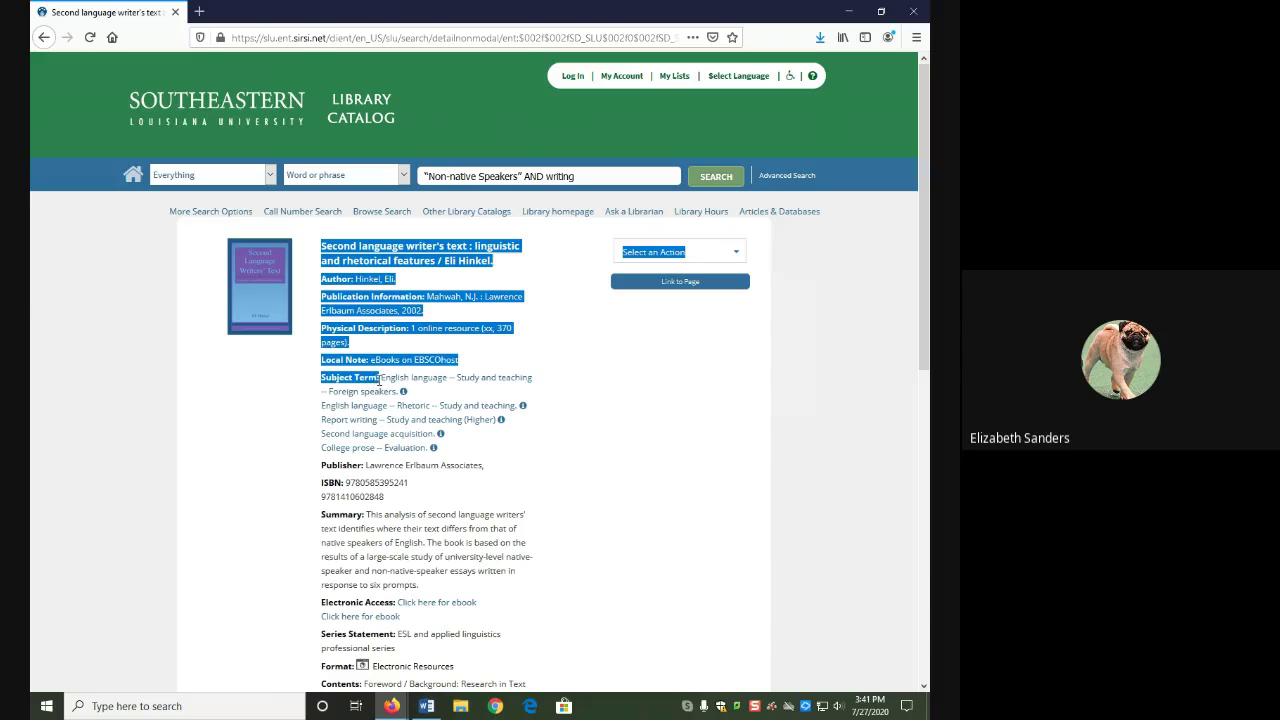
pyautogui.click(380, 380)
pyautogui.click(426, 706)
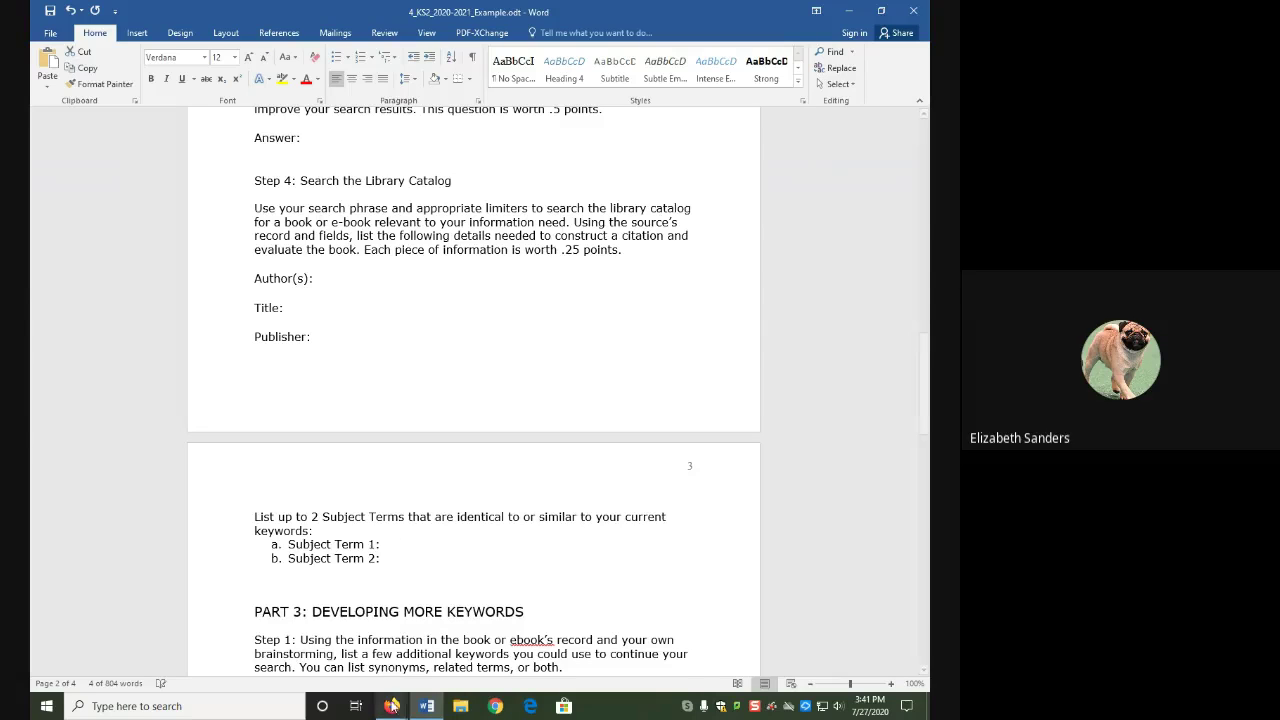
pyautogui.moveTo(391, 706)
pyautogui.click(432, 608)
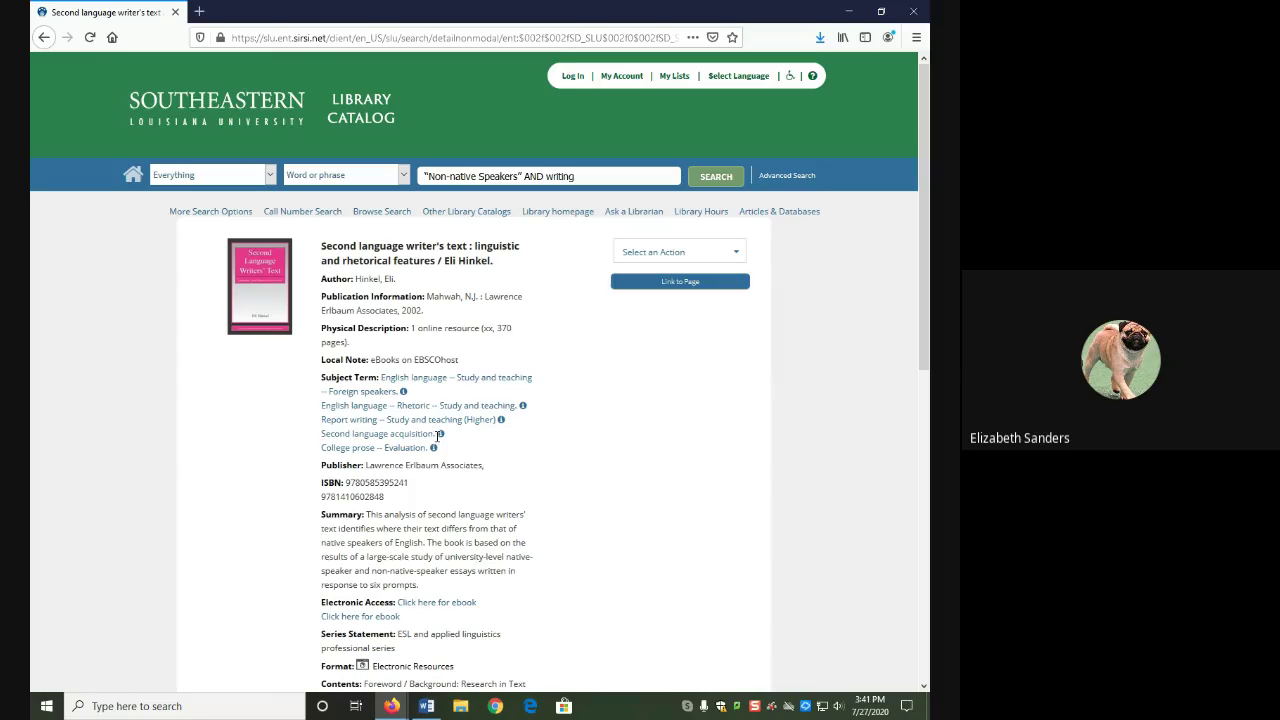
pyautogui.moveTo(388, 435); pyautogui.dragTo(323, 440)
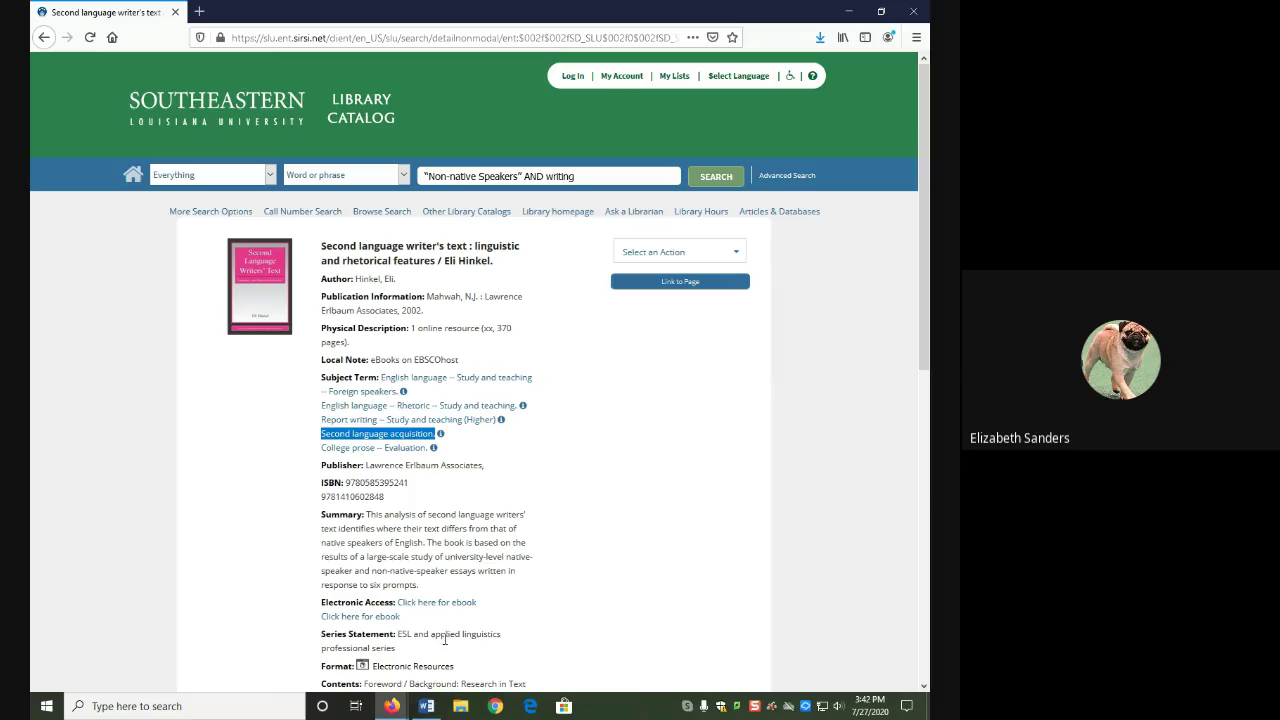
# Step: Switch from the book record to the Google Meet window
pyautogui.moveTo(397, 709)
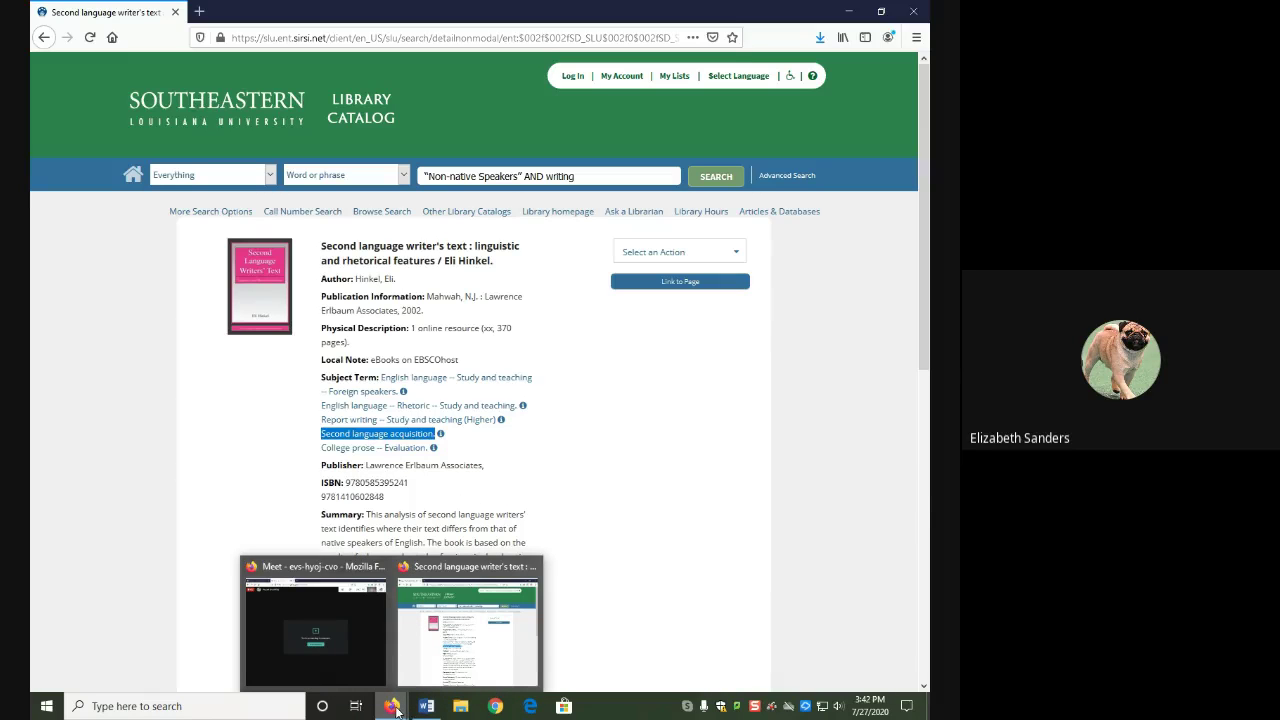
pyautogui.click(373, 679)
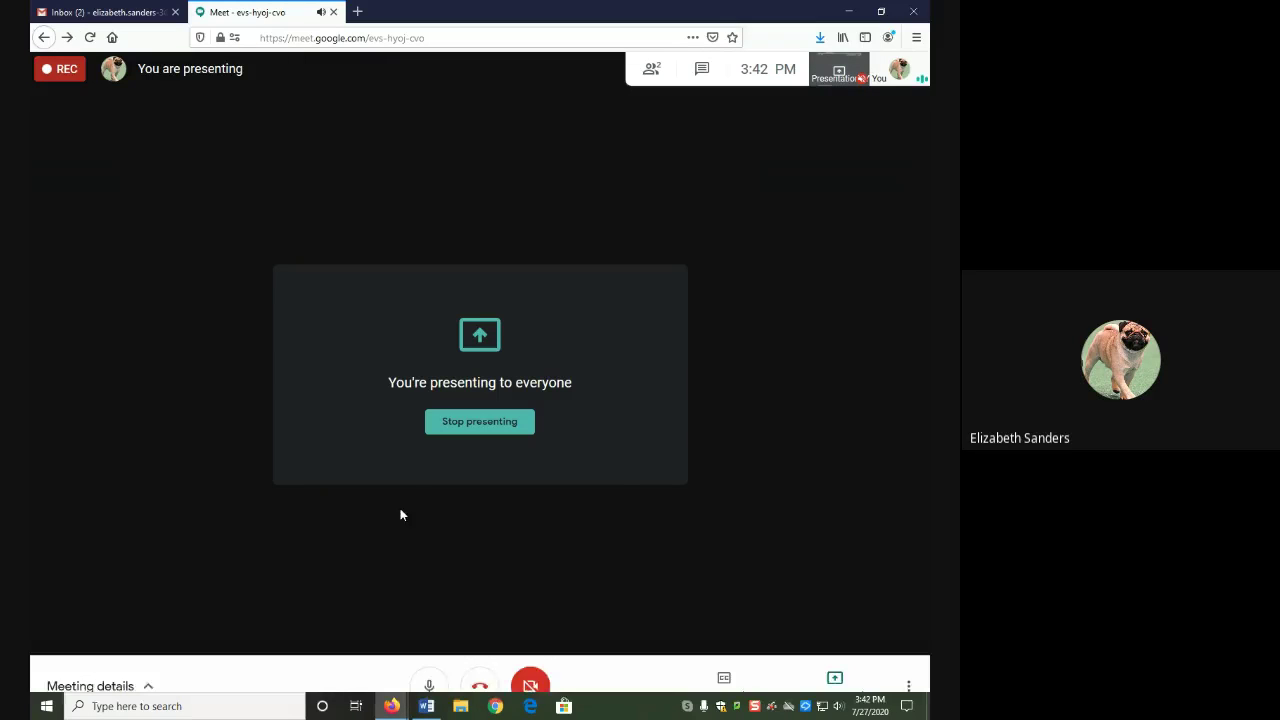